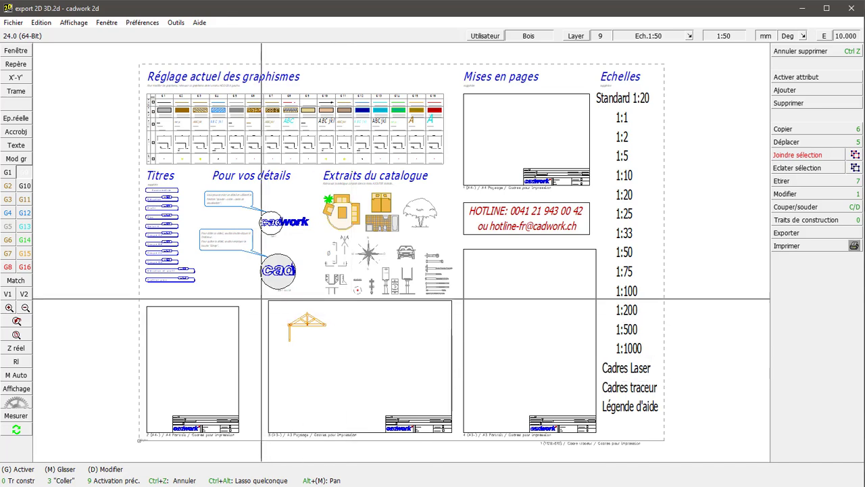
# Draw a filled rectangular surface about 7796 by 3975 mm in the middle of the A3 landscape frame, beside the truss.
pyautogui.moveTo(261, 296)
pyautogui.mouseDown()
pyautogui.moveTo(423, 420)
pyautogui.moveTo(456, 434)
pyautogui.mouseUp()
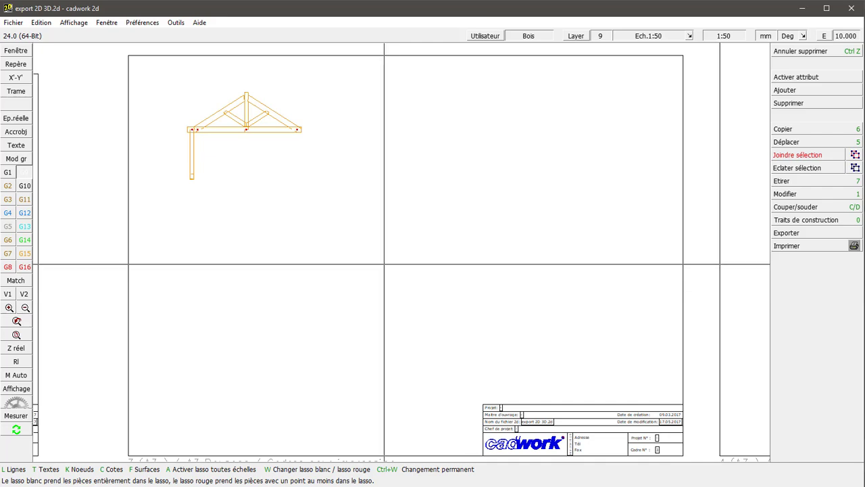
pyautogui.press('f')
pyautogui.press('r')
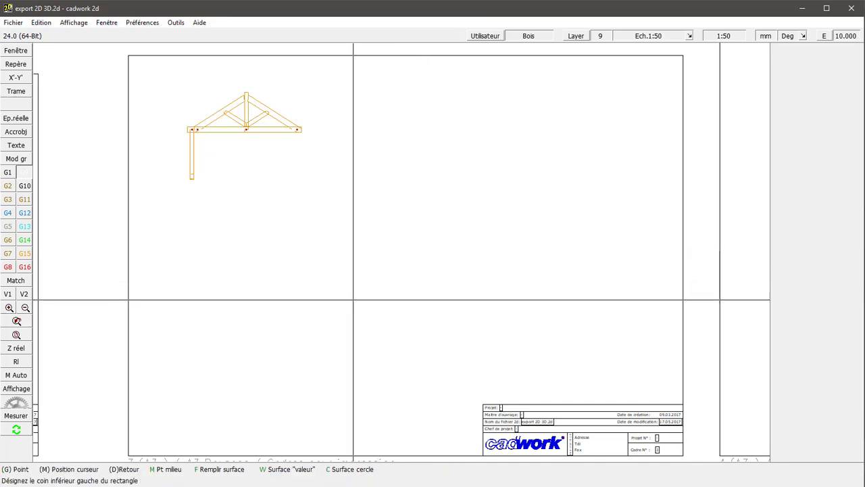
pyautogui.click(337, 304)
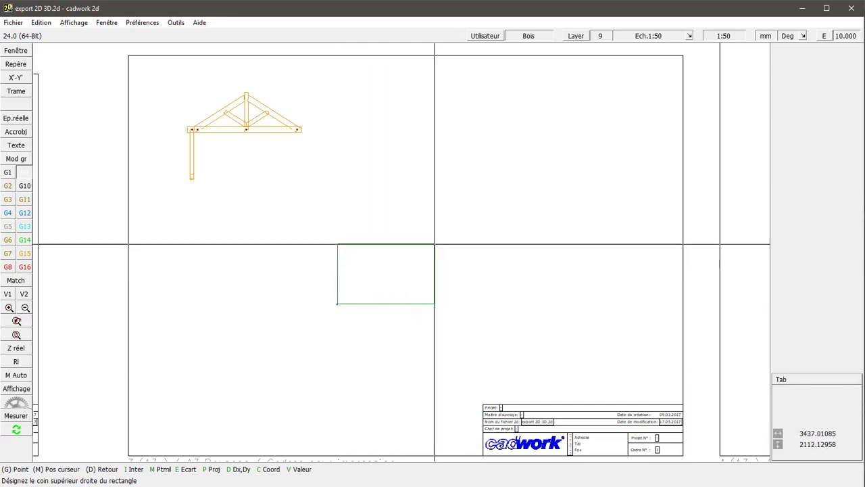
pyautogui.click(557, 193)
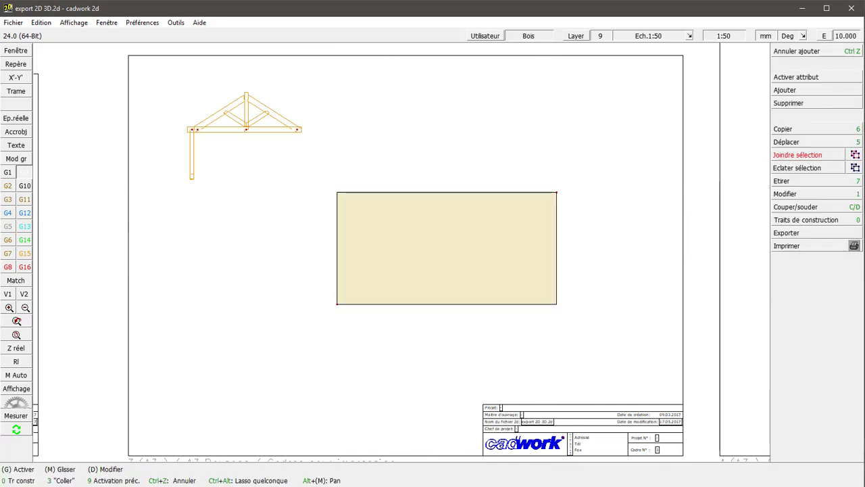
# Assign graphic group G5 to the rectangle and set its Z to 0 and Z base to -200.
pyautogui.click(570, 187)
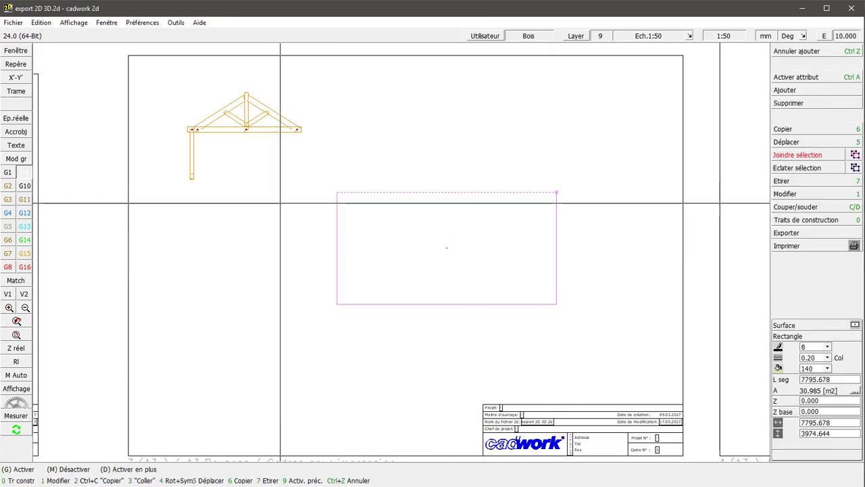
pyautogui.click(8, 226)
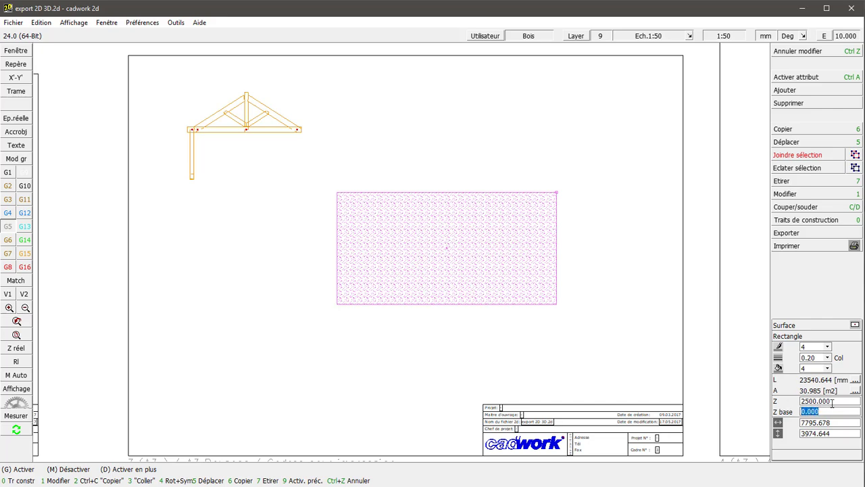
pyautogui.moveTo(832, 402); pyautogui.dragTo(796, 406)
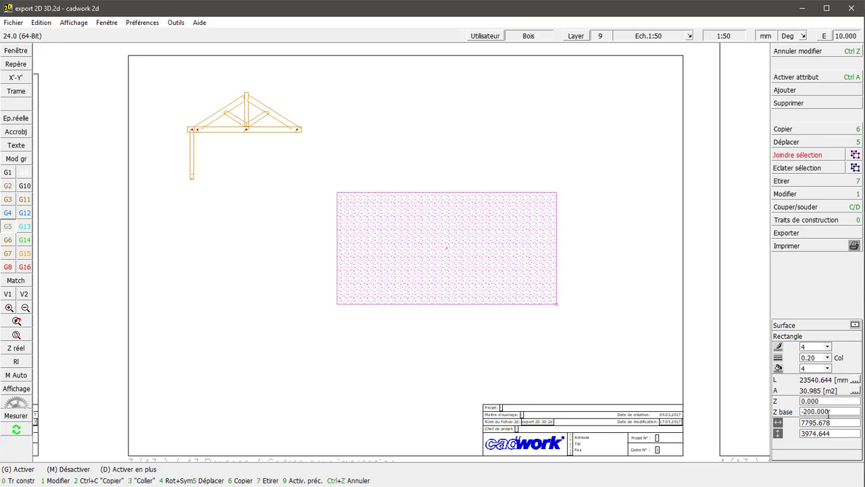
pyautogui.scroll(4, 450, 348)
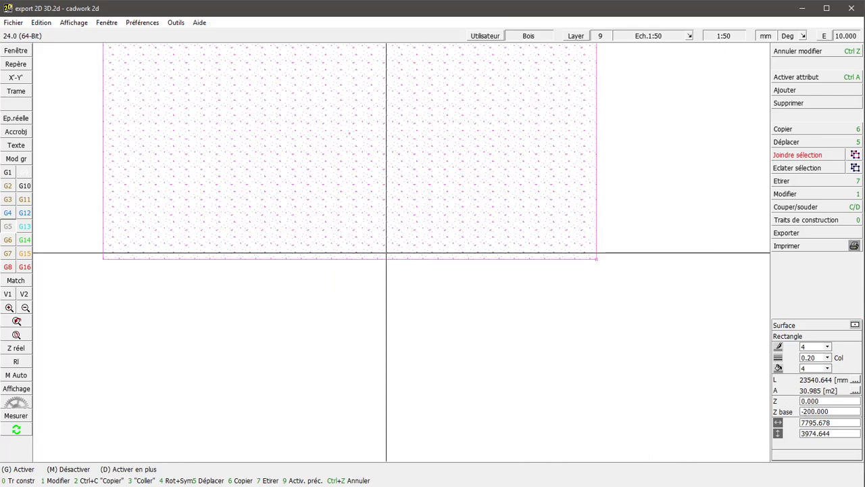
pyautogui.middleClick(270, 313)
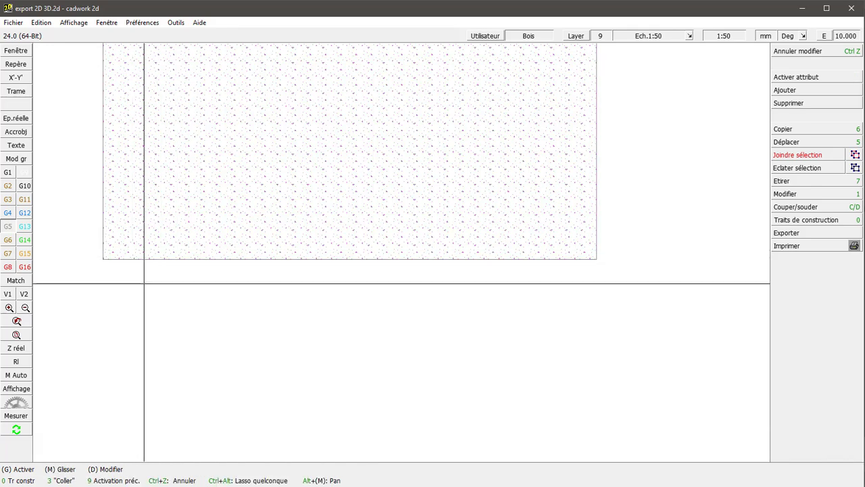
# Draw a rectangular surface about 7796 by 318 mm along the inside of the slab's lower edge.
pyautogui.press('s')
pyautogui.press('r')
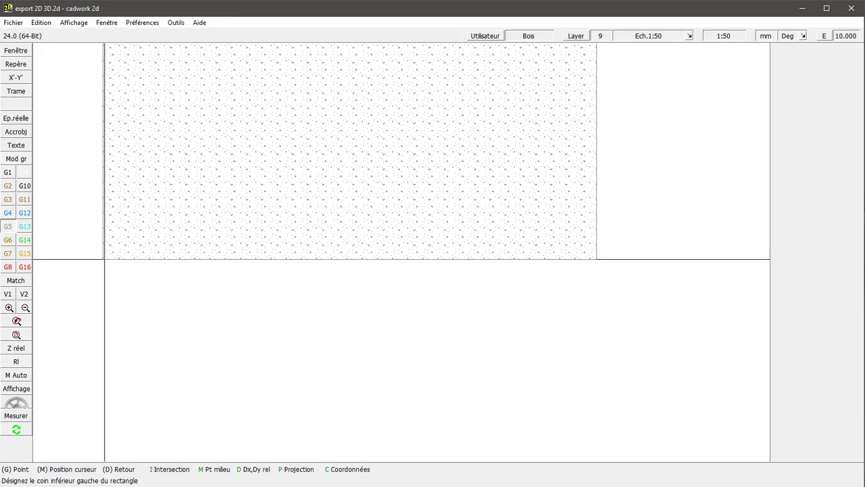
pyautogui.click(103, 259)
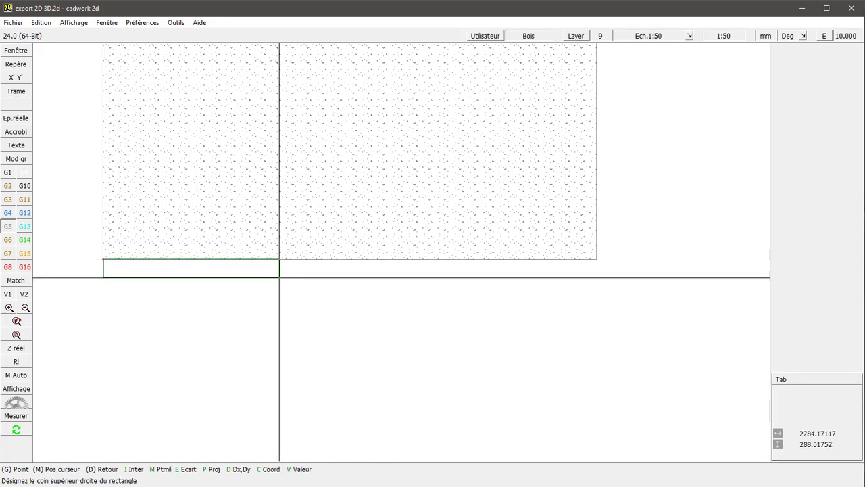
pyautogui.click(596, 240)
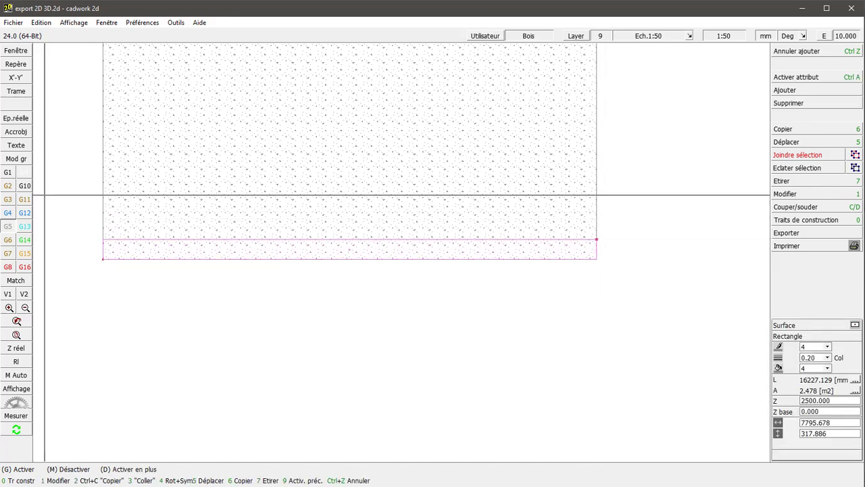
# Assign graphic group G9 to the new strip, set its height to 160 mm and accept saving the drawing.
pyautogui.click(24, 172)
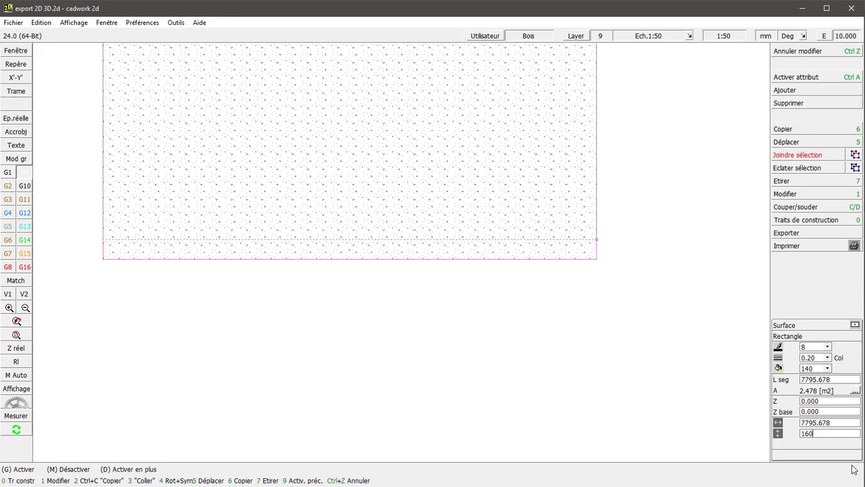
pyautogui.press('Return')
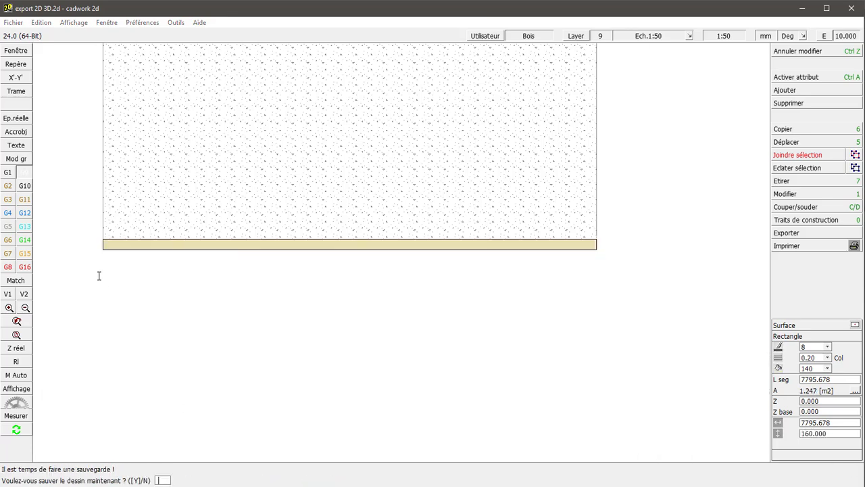
pyautogui.press('Return')
pyautogui.click(254, 318)
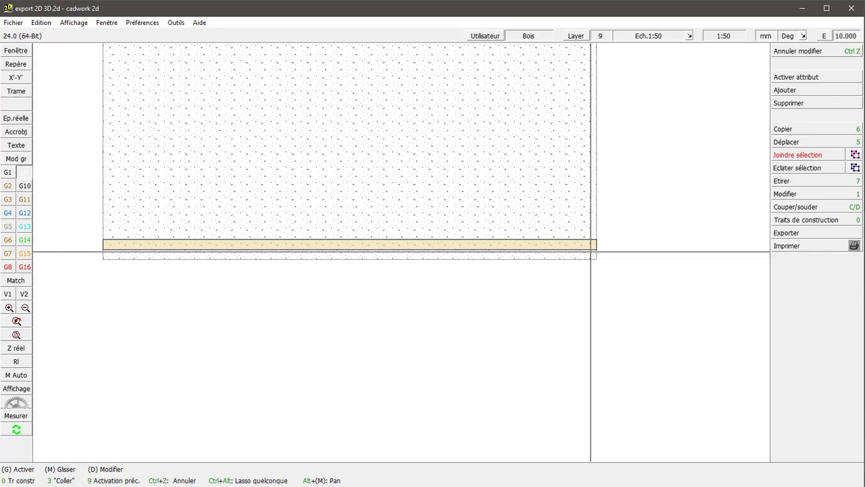
# Move the strip by its lower corner down onto the slab's lower corner so their bottom edges align.
pyautogui.scroll(1, 596, 249)
pyautogui.click(396, 258)
pyautogui.press('5')
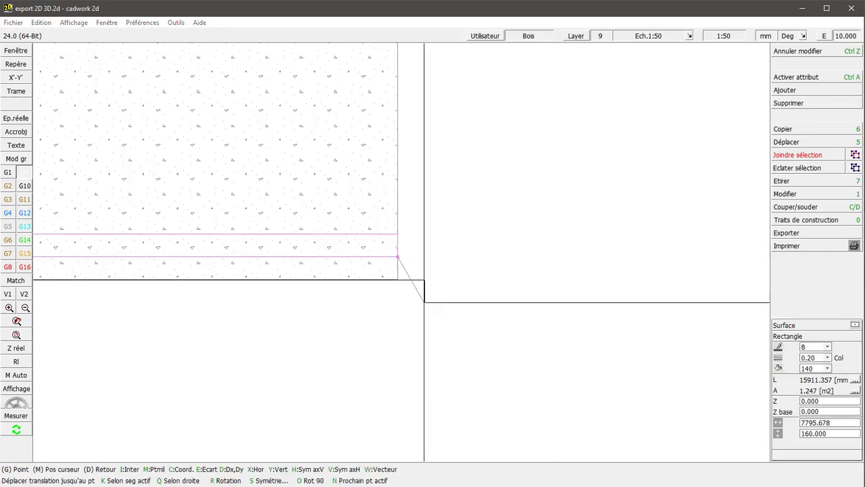
pyautogui.click(396, 280)
pyautogui.middleClick(375, 304)
pyautogui.scroll(-4, 304, 274)
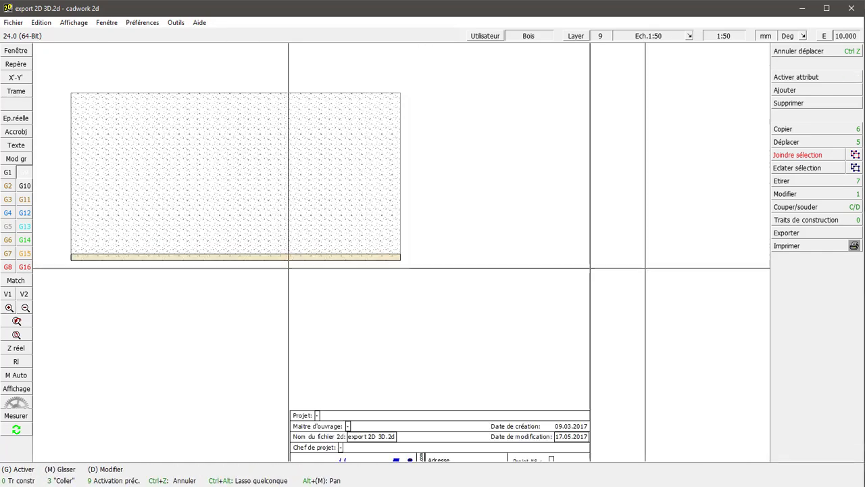
# Draw a 45 by 160 mm rectangular surface at the left end of the strip, starting from the slab's lower-left corner.
pyautogui.scroll(1, 213, 262)
pyautogui.scroll(1, 329, 228)
pyautogui.scroll(1, 385, 263)
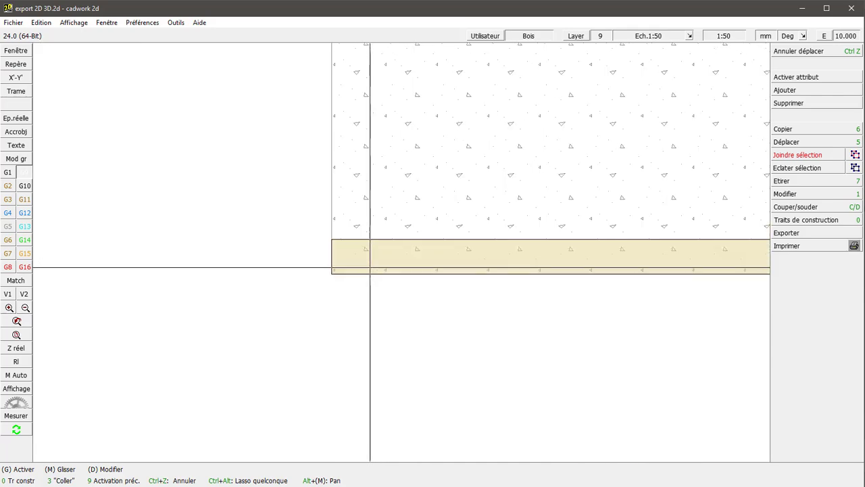
pyautogui.press('s')
pyautogui.press('r')
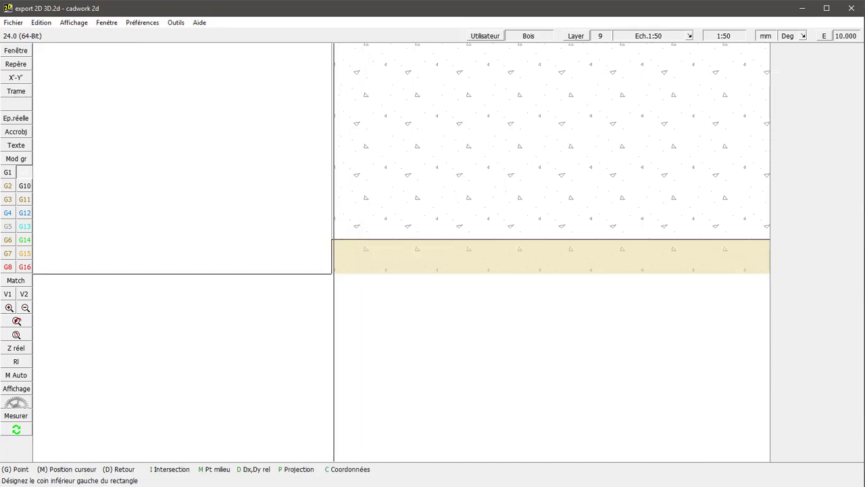
pyautogui.click(332, 273)
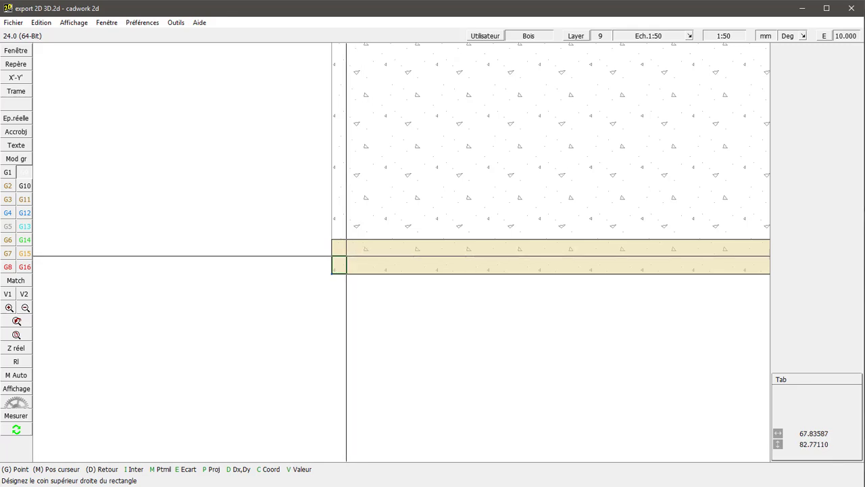
pyautogui.write('4')
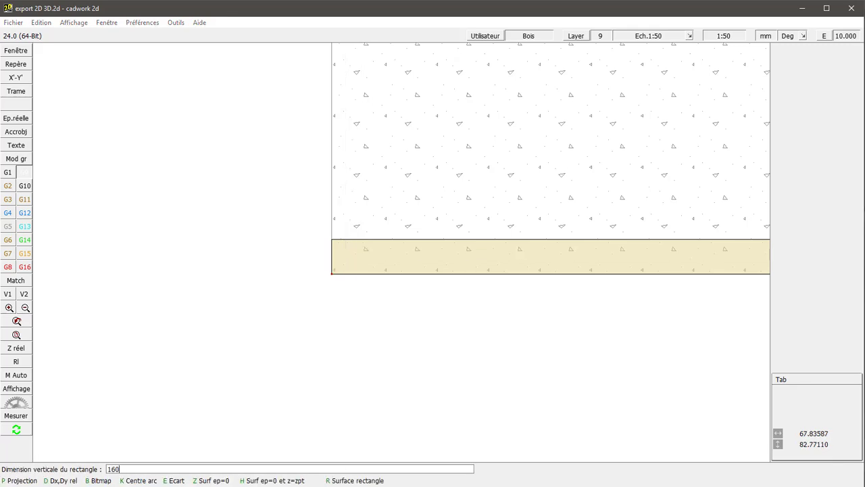
pyautogui.write('160')
pyautogui.press('Return')
pyautogui.click(244, 210)
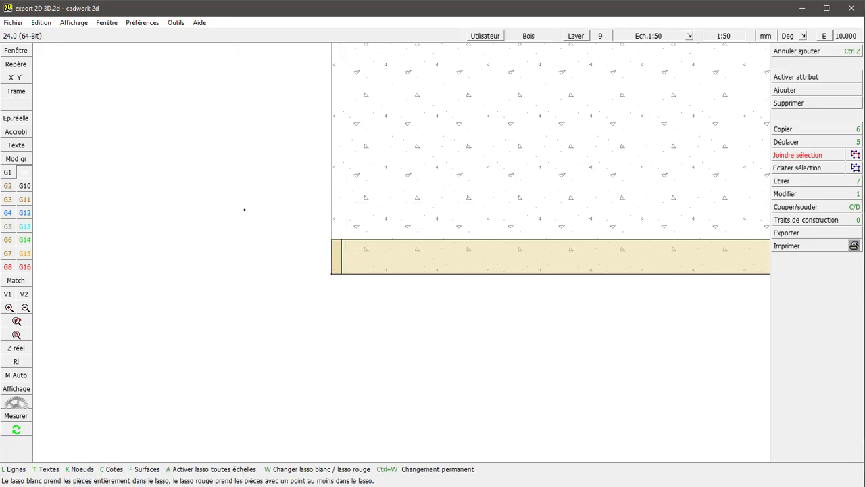
# Define the long strip as a 3D timber "Barre vue de face" 45 mm thick, with its longitudinal axis running from end to end.
pyautogui.click(351, 240)
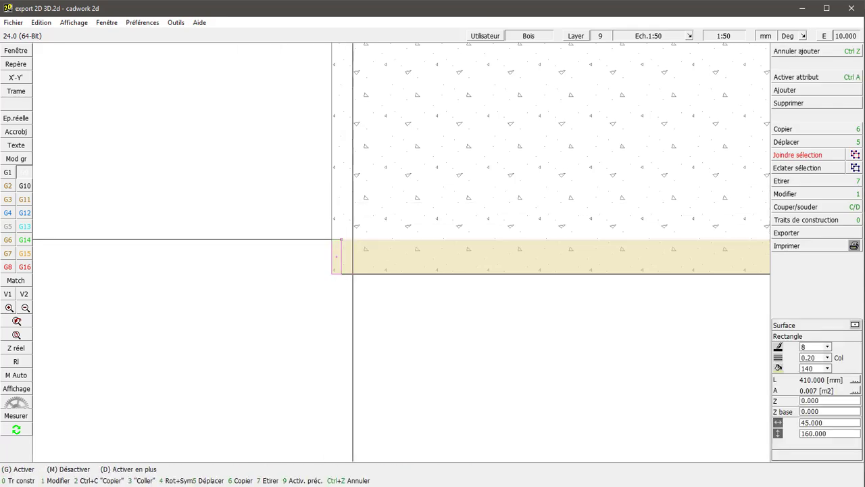
pyautogui.click(363, 247)
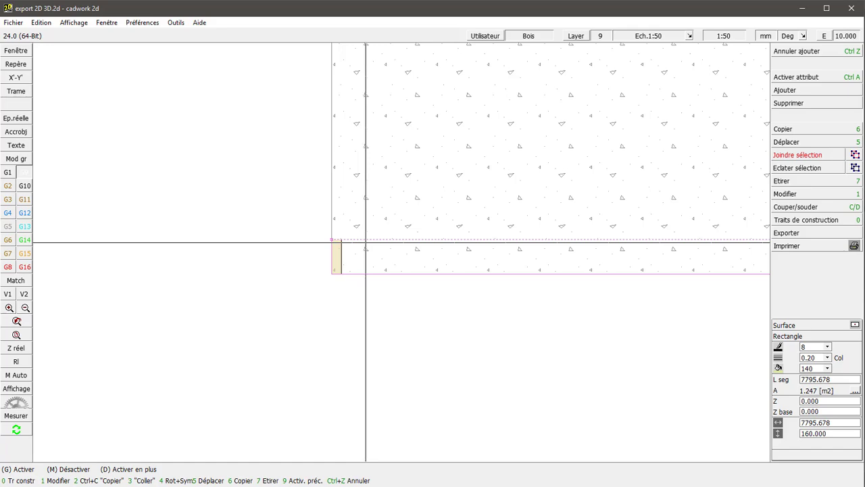
pyautogui.scroll(-2, 402, 251)
pyautogui.scroll(-2, 511, 256)
pyautogui.scroll(1, 556, 247)
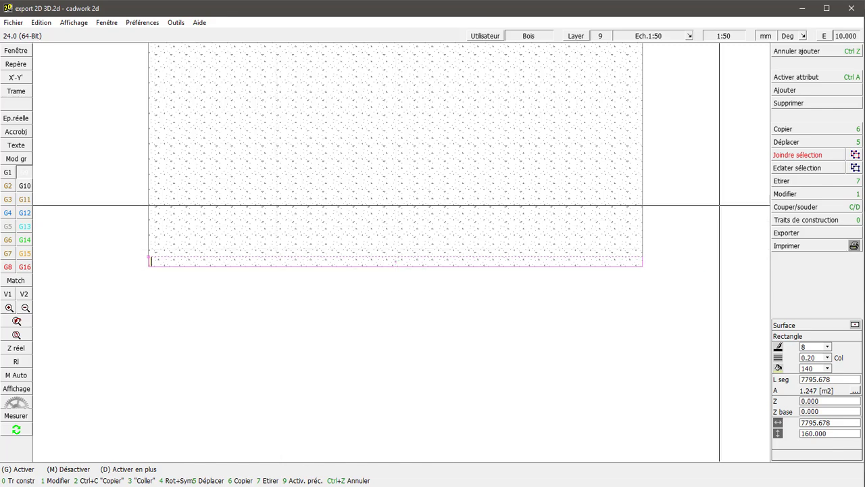
pyautogui.click(792, 193)
pyautogui.click(810, 273)
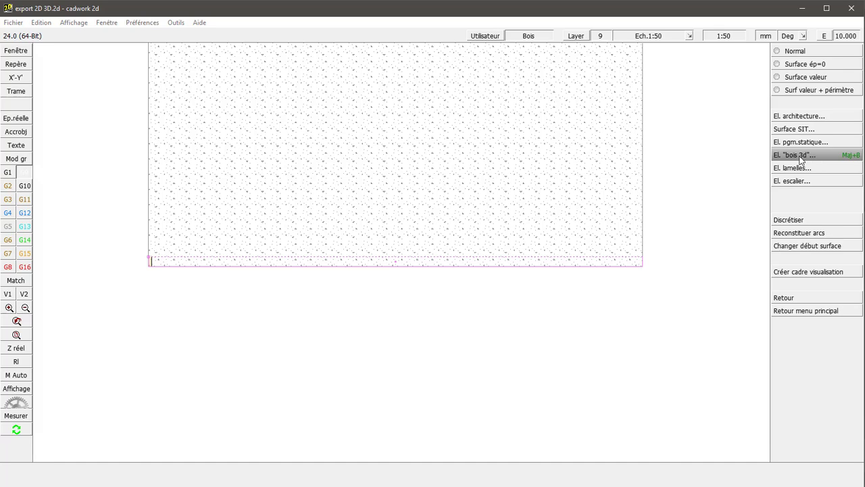
pyautogui.click(828, 156)
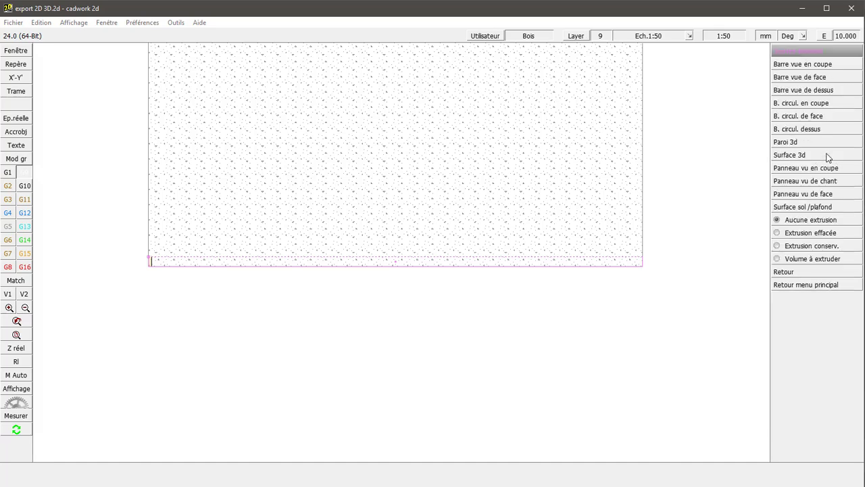
pyautogui.click(820, 79)
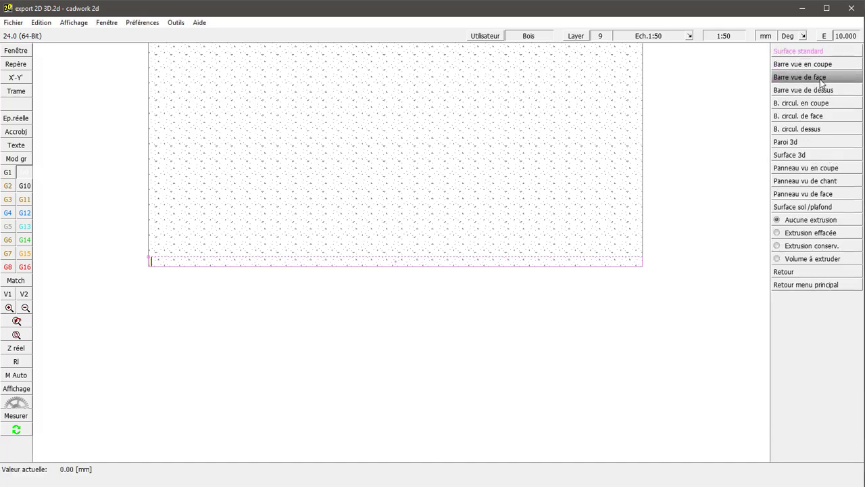
pyautogui.write('45')
pyautogui.press('Return')
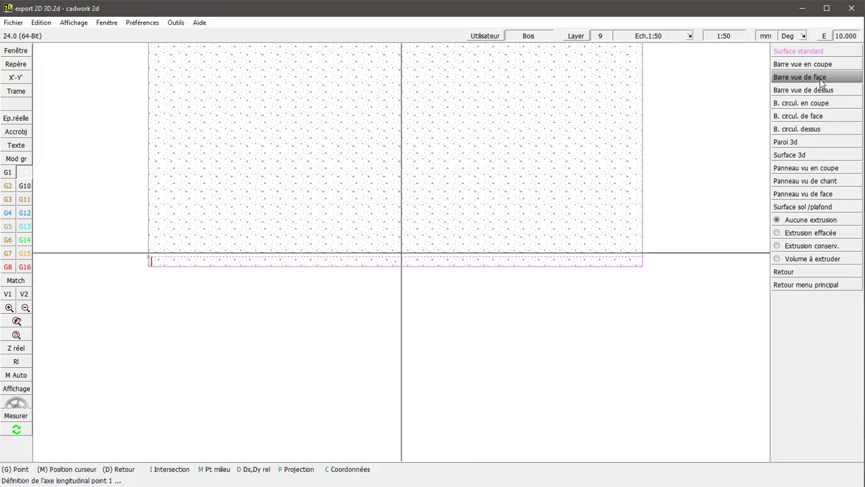
pyautogui.click(149, 260)
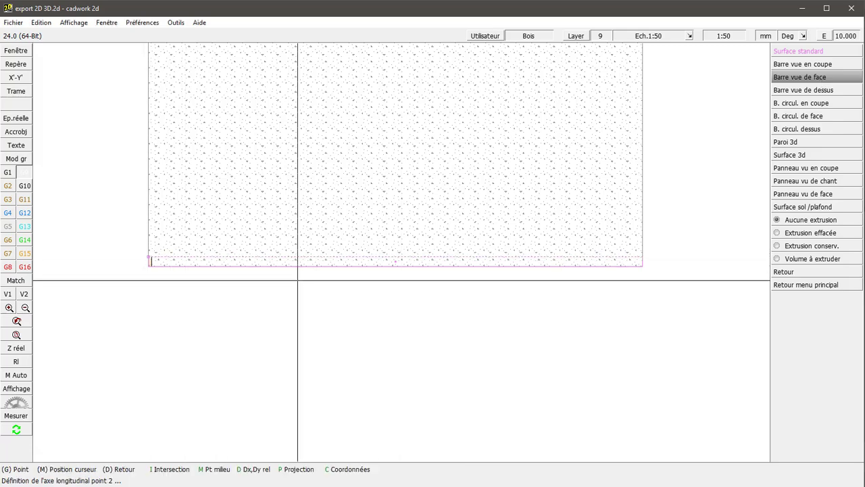
pyautogui.click(645, 260)
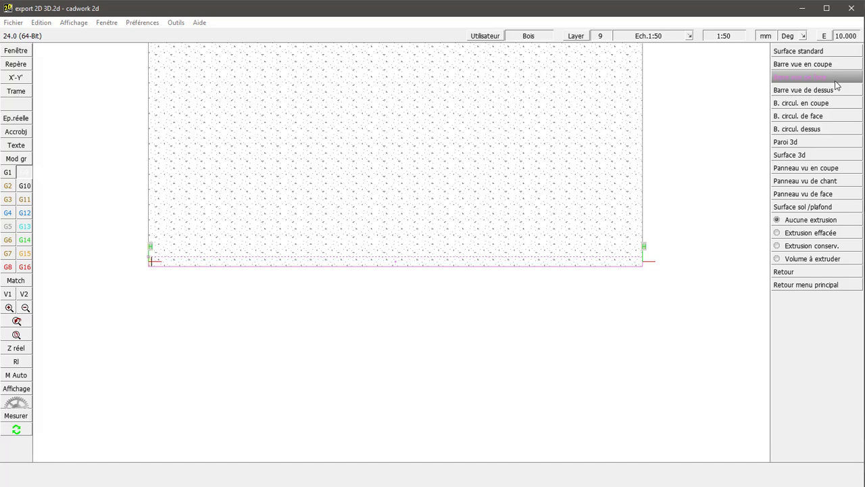
pyautogui.click(799, 282)
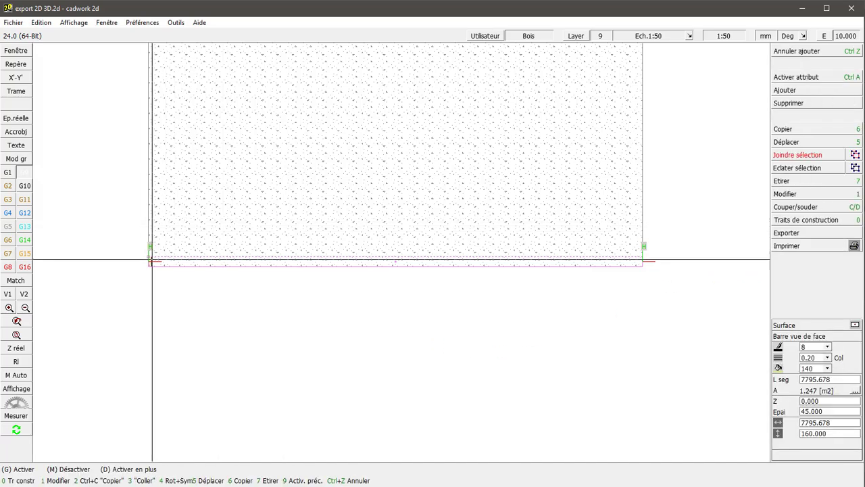
# Define the small end rectangle as a 3D "Barre vue en coupe" 2500 mm long, with its height axis along its right side.
pyautogui.click(153, 263)
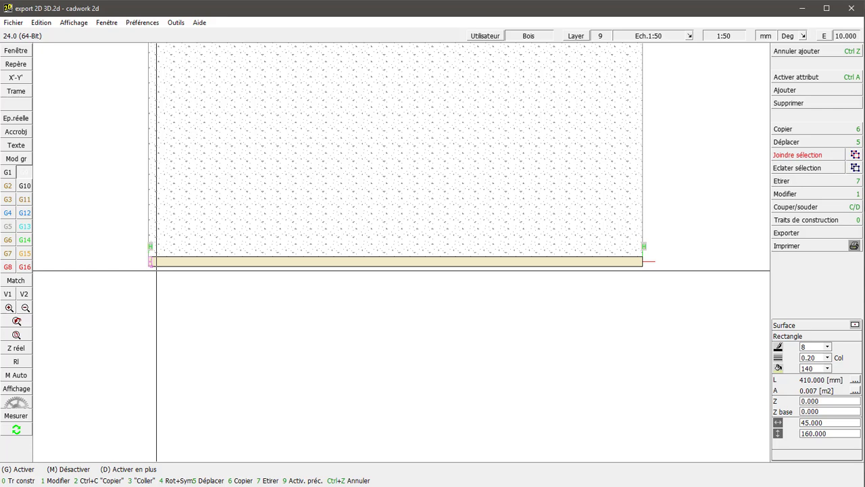
pyautogui.press('1')
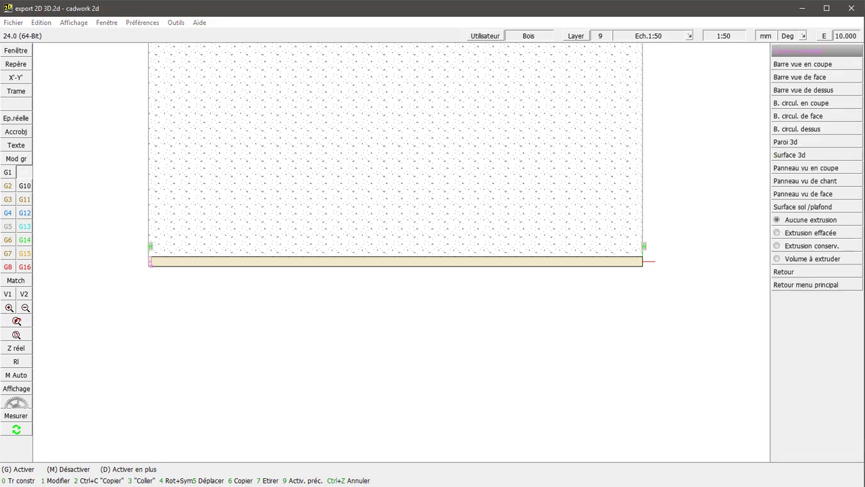
pyautogui.click(819, 64)
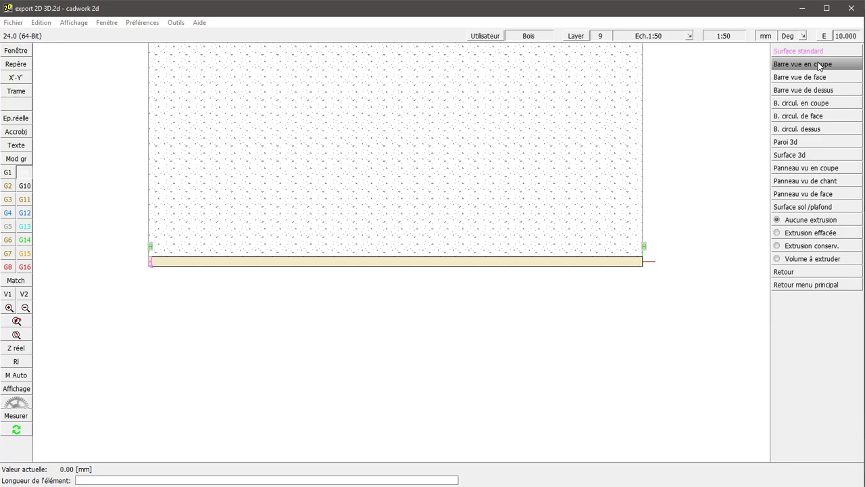
pyautogui.press('Return')
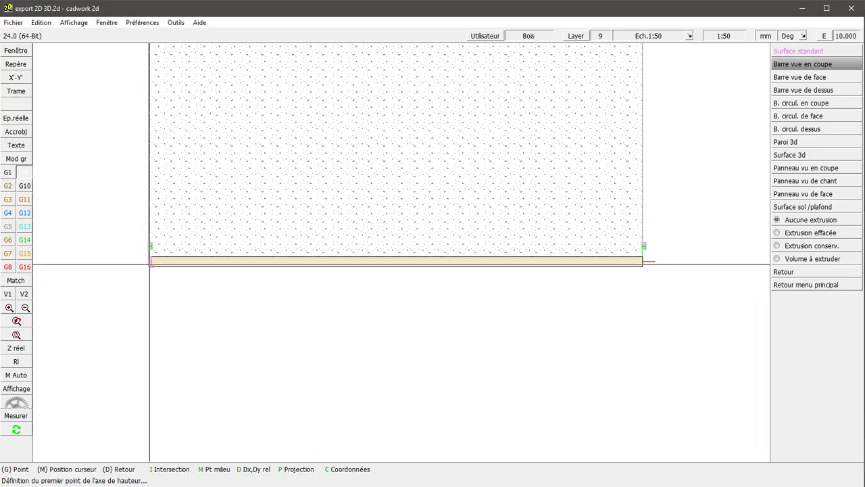
pyautogui.scroll(3, 149, 262)
pyautogui.scroll(2, 402, 253)
pyautogui.click(420, 283)
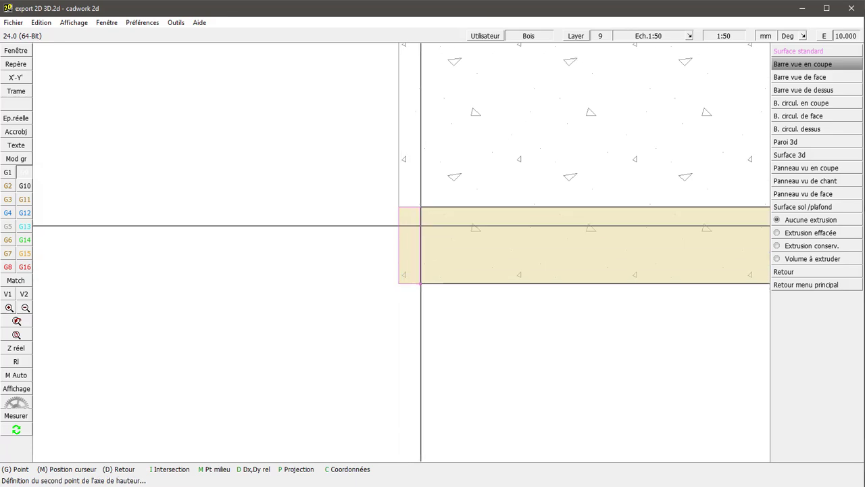
pyautogui.click(420, 208)
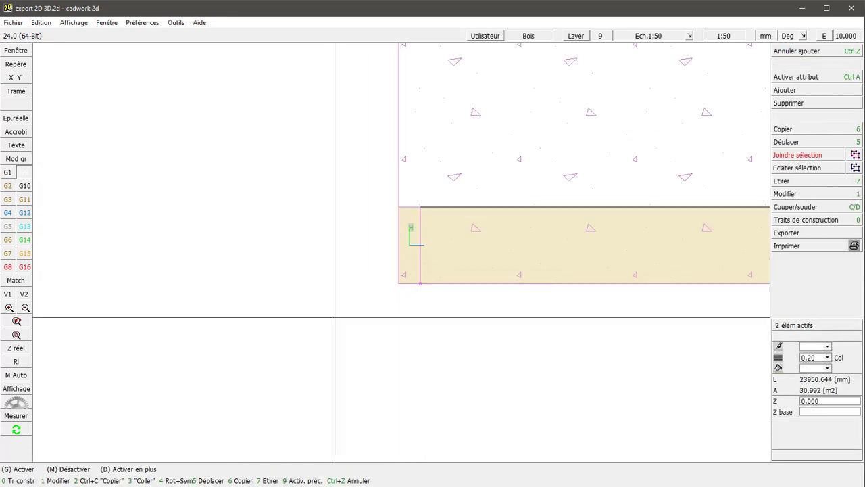
# Set the Z height of the long strip to 45 mm and that of the small end stud to 2545 mm.
pyautogui.click(506, 205)
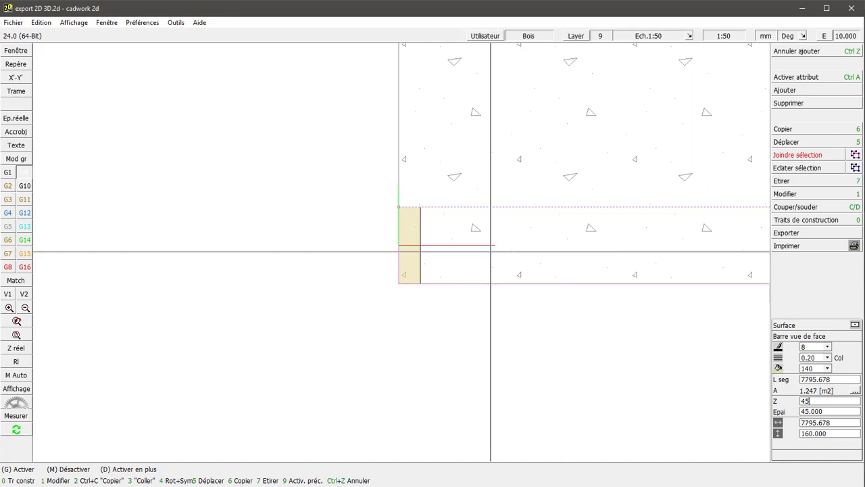
pyautogui.click(421, 210)
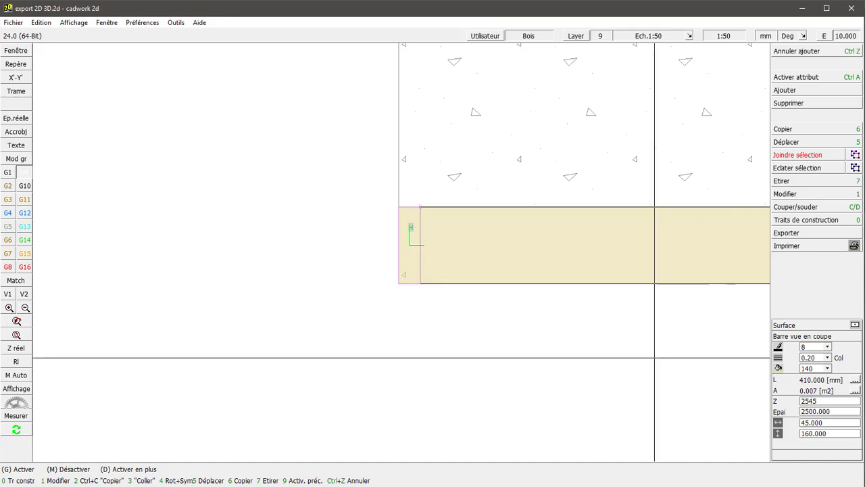
pyautogui.middleClick(651, 355)
pyautogui.scroll(-4, 467, 281)
pyautogui.scroll(3, 409, 253)
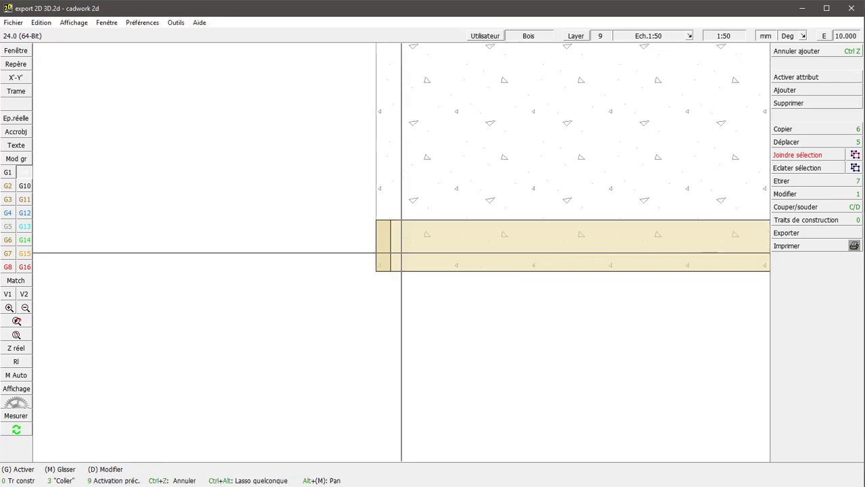
# Copy the end stud three times along the strip at 600 mm spacing.
pyautogui.click(392, 268)
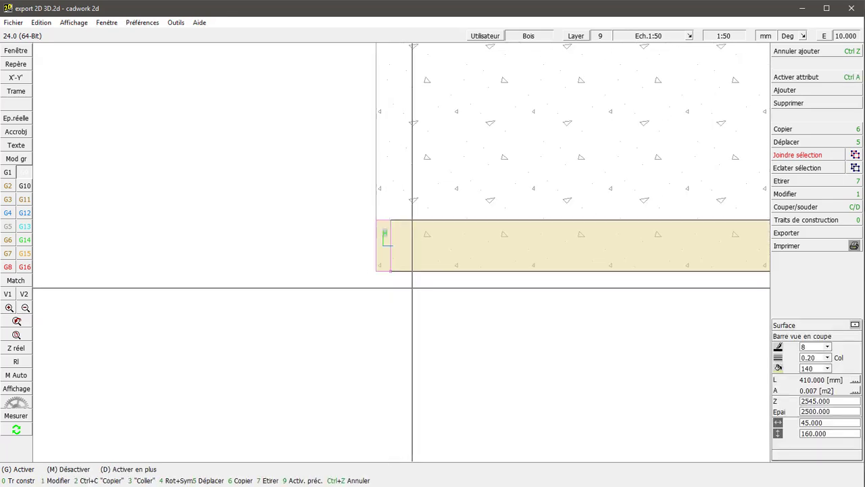
pyautogui.write('6n3')
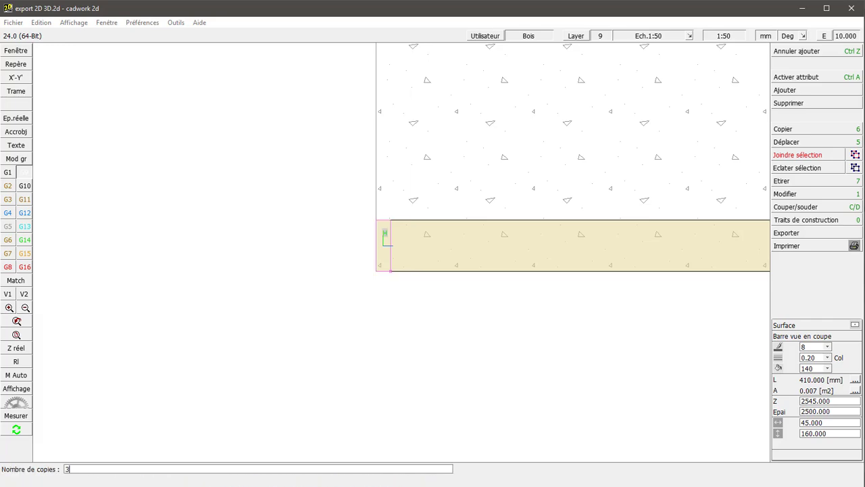
pyautogui.press('Return')
pyautogui.write('60')
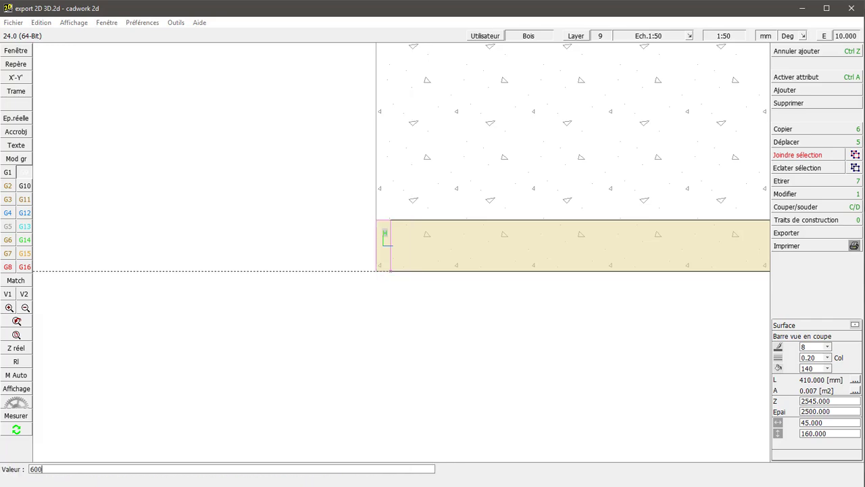
pyautogui.write('0')
pyautogui.press('Return')
# Select the slab together with the strip and all studs, and copy them to the default clipboard file 1.
pyautogui.scroll(-3, 444, 264)
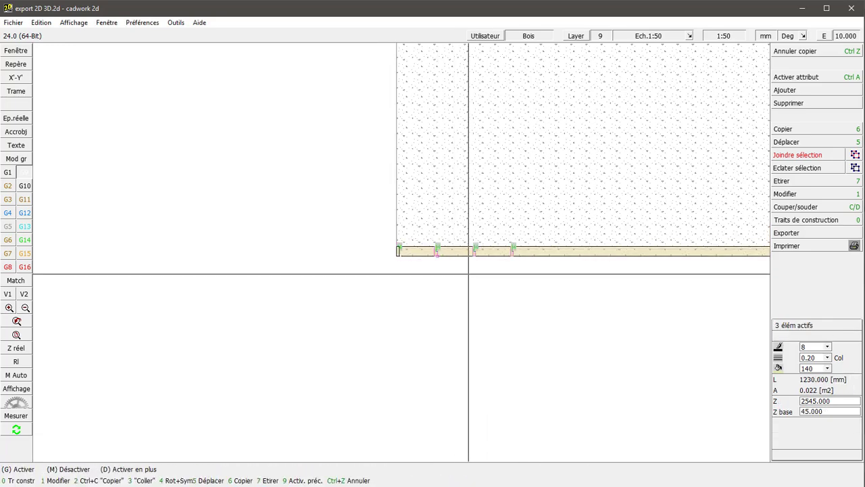
pyautogui.scroll(-5, 468, 274)
pyautogui.click(399, 181)
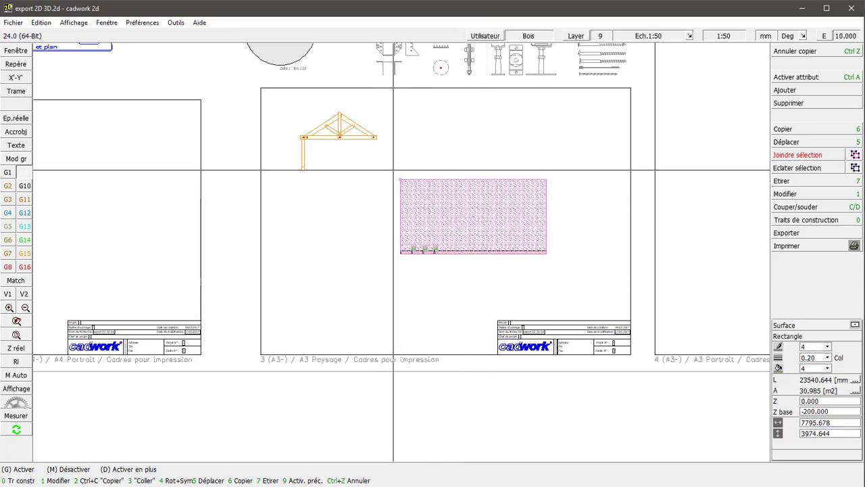
pyautogui.moveTo(393, 169); pyautogui.dragTo(559, 262)
pyautogui.hotkey('ctrl', 'c')
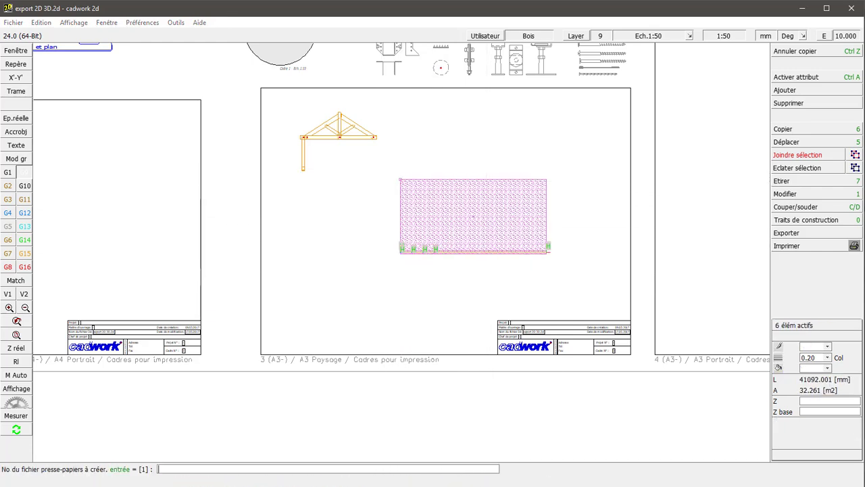
pyautogui.press('Return')
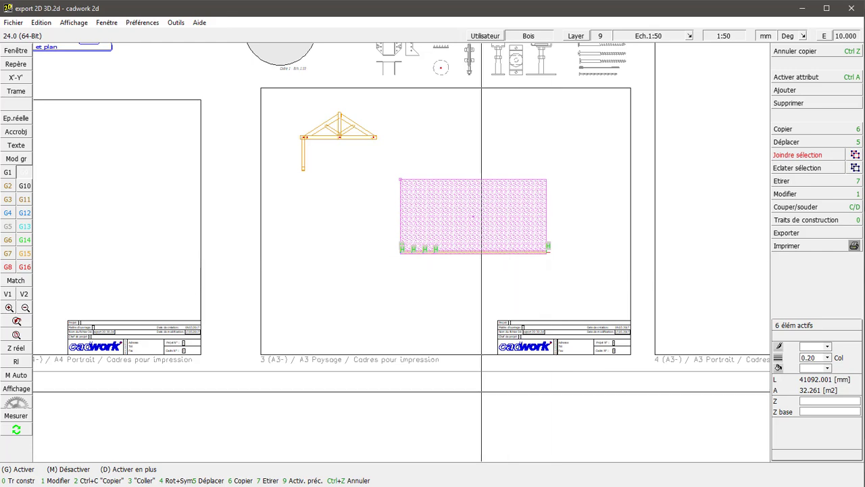
# Switch to cadwork 3D, paste the copied slab and wall members at the coordinate origin and inspect the resulting model.
pyautogui.hotkey('alt', 'Tab')
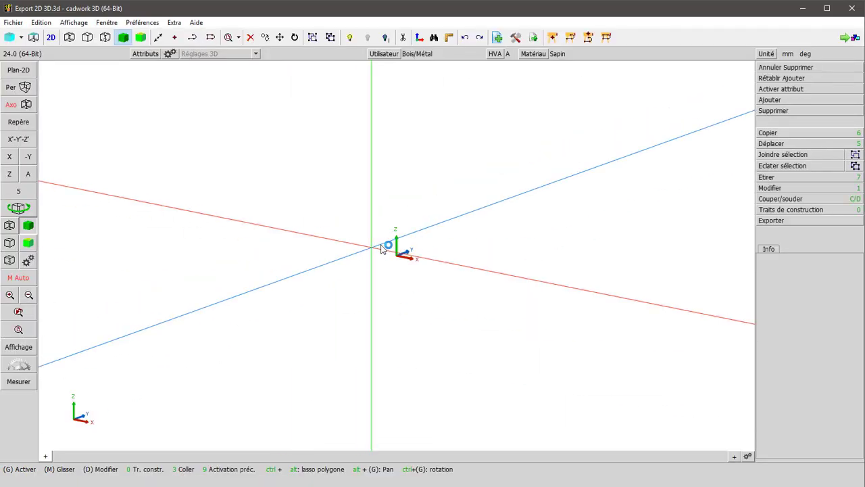
pyautogui.press('3')
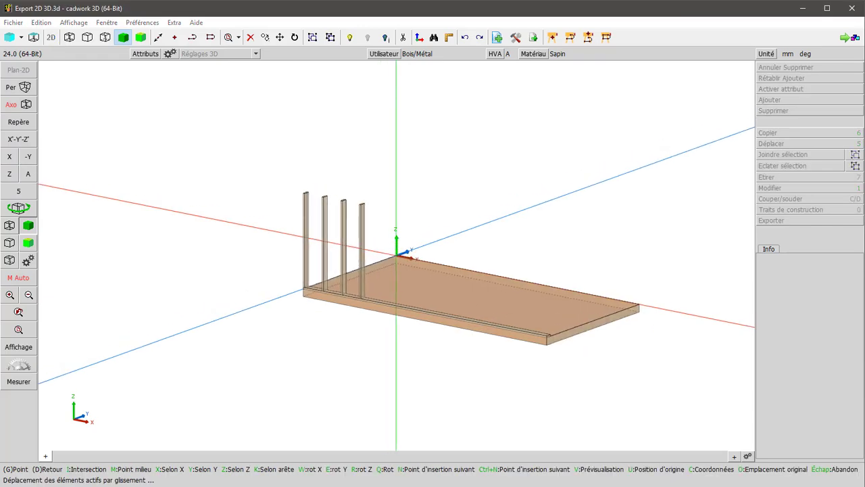
pyautogui.click(397, 260)
pyautogui.middleClick(392, 265)
pyautogui.scroll(5, 350, 302)
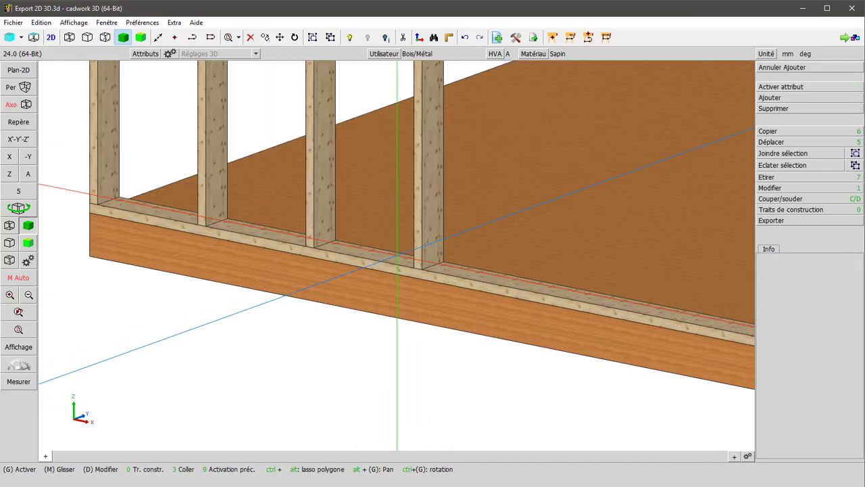
pyautogui.scroll(-5, 396, 257)
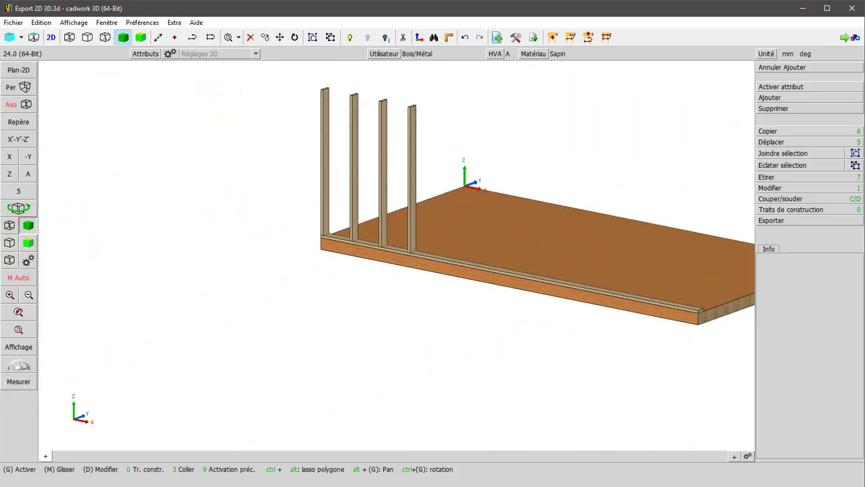
# Switch back to cadwork 2D and generate a filled surface inside the outline of the truss's left rafter.
pyautogui.hotkey('alt', 'Tab')
pyautogui.moveTo(292, 138); pyautogui.dragTo(328, 176)
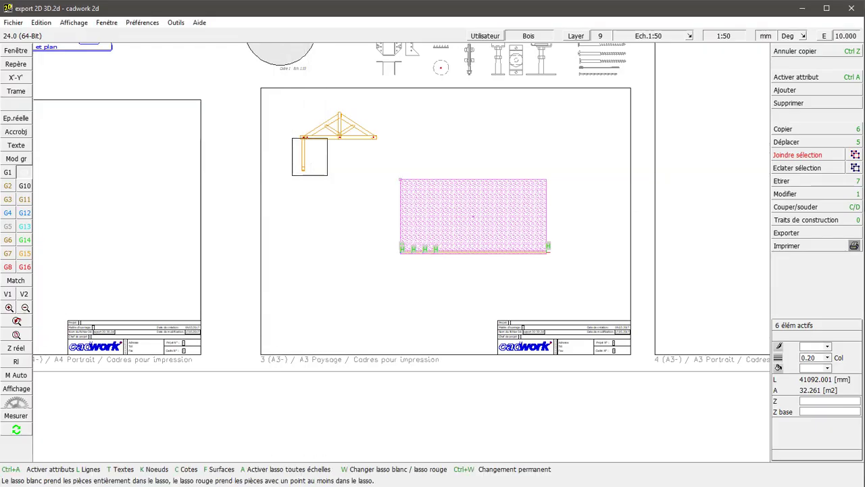
pyautogui.moveTo(327, 137); pyautogui.dragTo(380, 107)
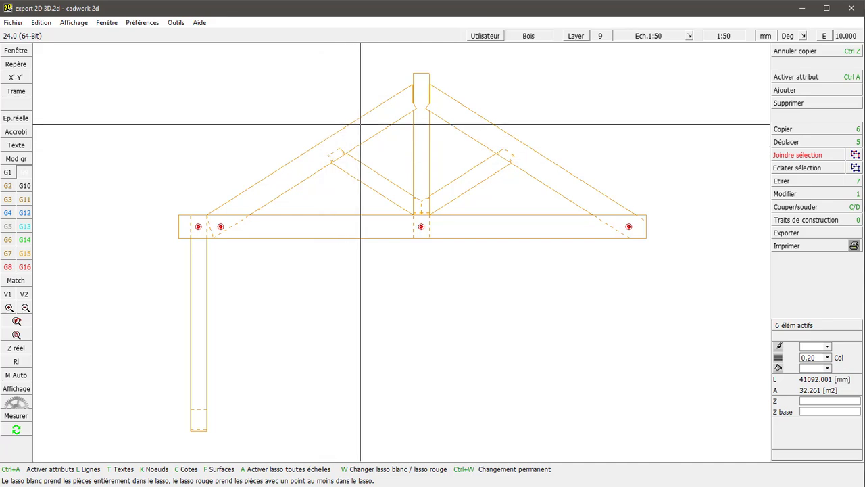
pyautogui.press('s')
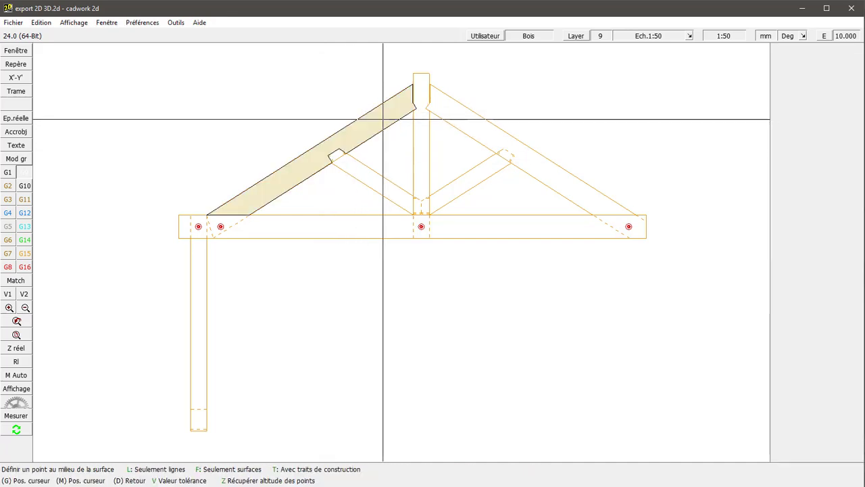
pyautogui.click(383, 120)
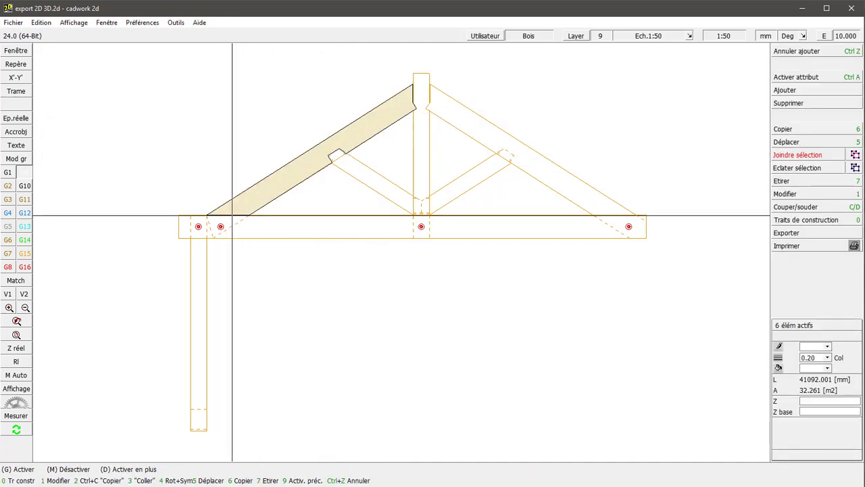
# Stretch the lower end of the left rafter surface down to the bottom edge of the horizontal tie beam.
pyautogui.scroll(4, 230, 214)
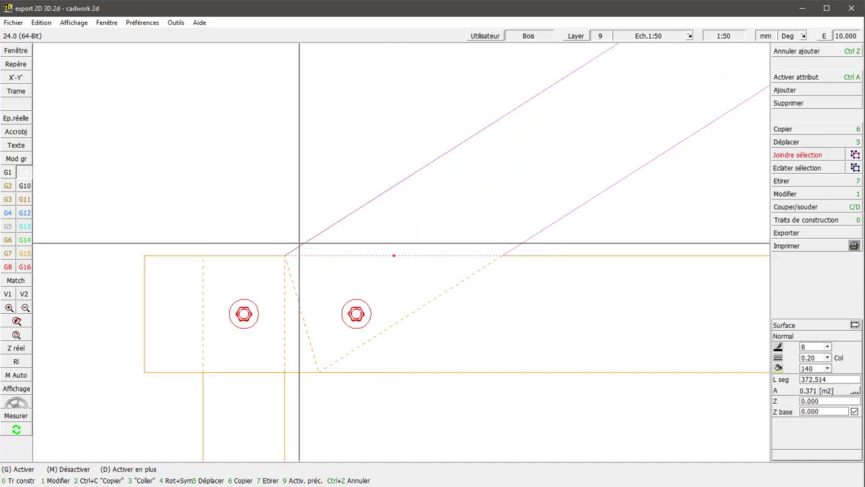
pyautogui.press('1')
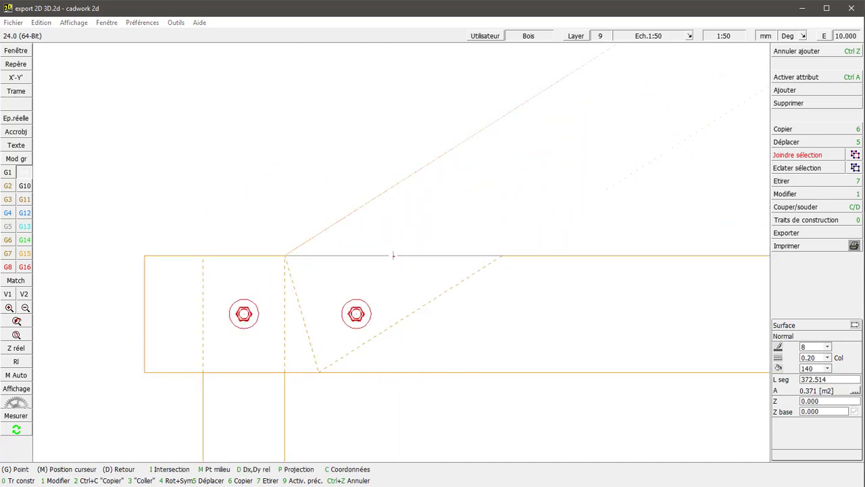
pyautogui.click(318, 372)
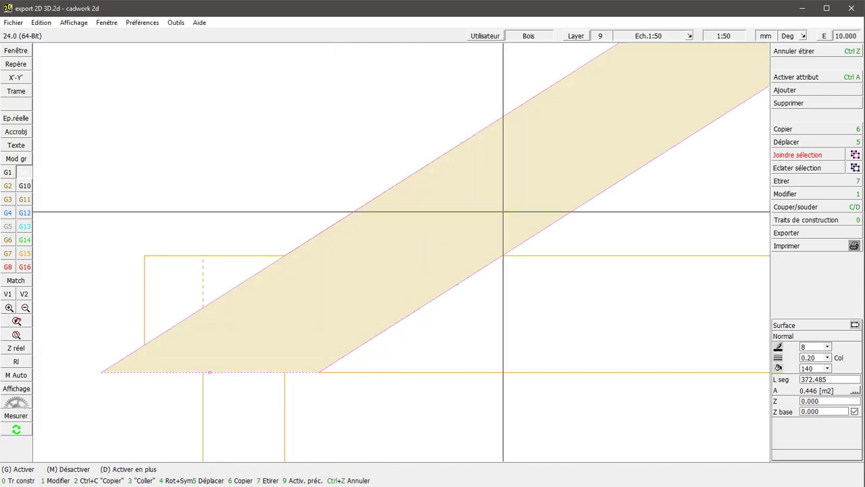
# Cut the rafter surface vertically along the right edge line of the post, keeping the part on the rafter side.
pyautogui.click(587, 194)
pyautogui.press('c')
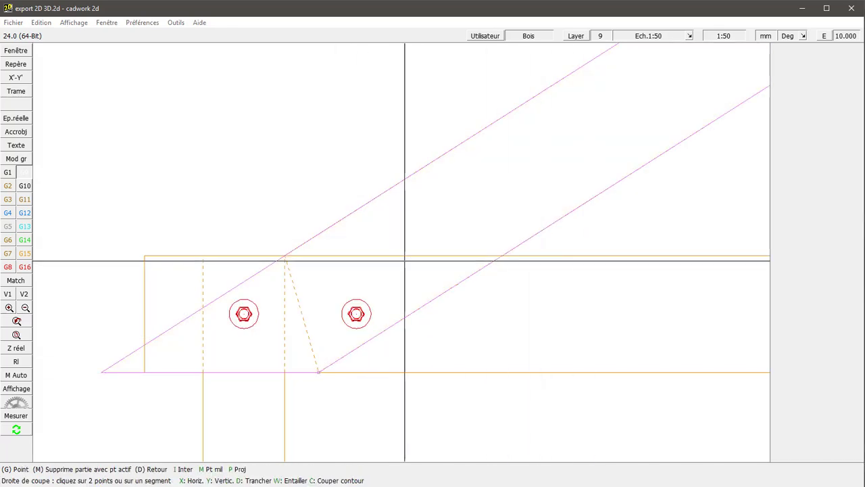
pyautogui.click(283, 318)
pyautogui.middleClick(295, 200)
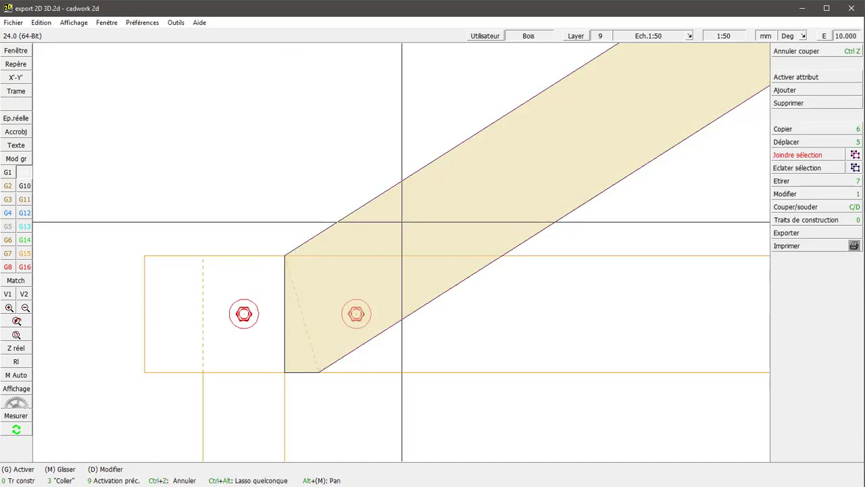
pyautogui.click(424, 205)
pyautogui.click(786, 336)
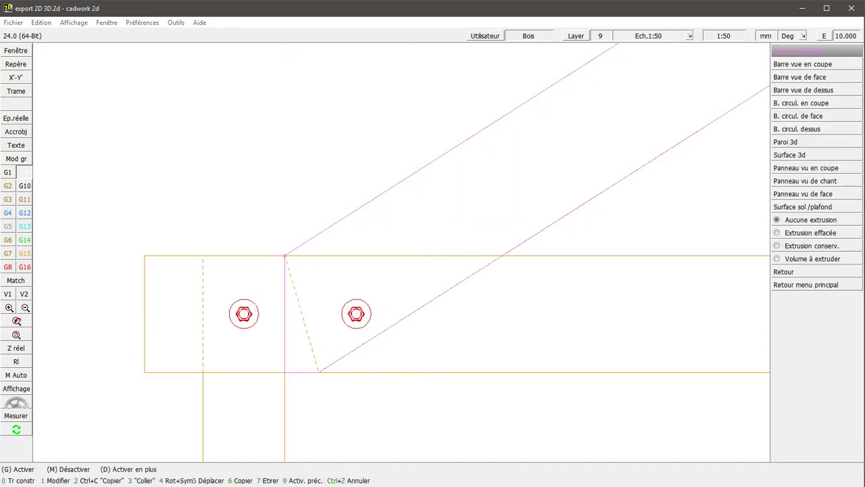
pyautogui.click(784, 271)
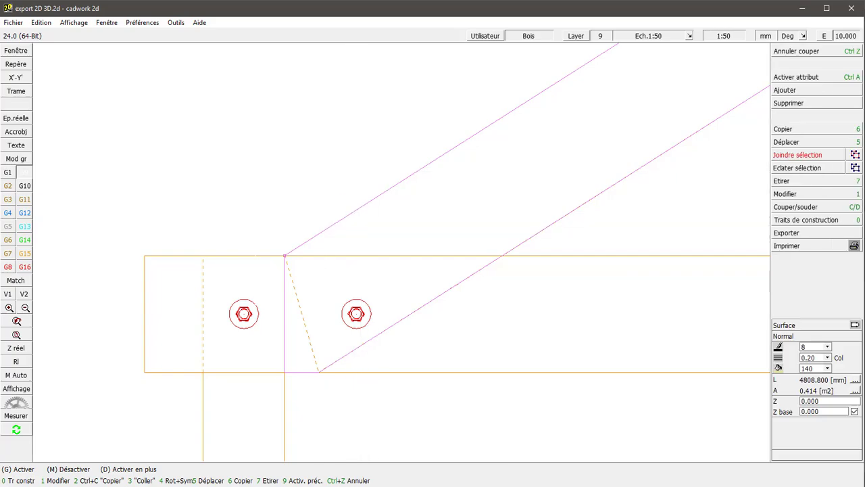
pyautogui.middleClick(428, 219)
pyautogui.scroll(-4, 428, 220)
pyautogui.middleClick(491, 160)
pyautogui.scroll(2, 402, 253)
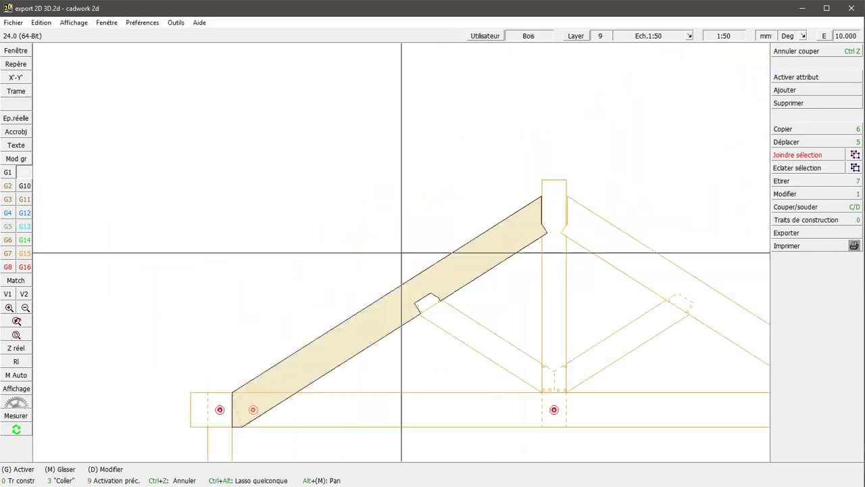